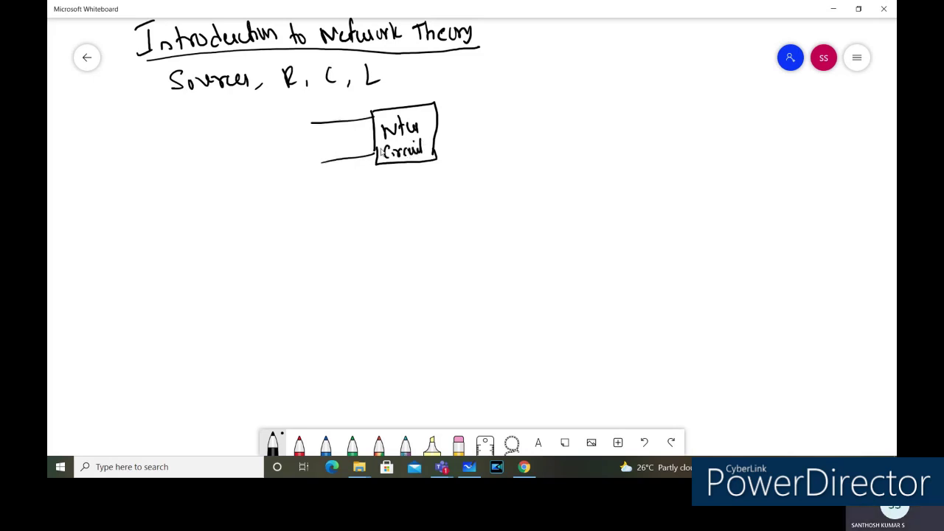
- Draw output leads from the network box to a load, labelled 'load' with an arrow
drag(441, 113, 492, 109)
drag(439, 146, 498, 140)
mouse_move(440, 114)
mouse_down()
mouse_move(515, 109)
mouse_move(528, 114)
mouse_move(525, 135)
mouse_move(504, 137)
mouse_move(521, 138)
mouse_up()
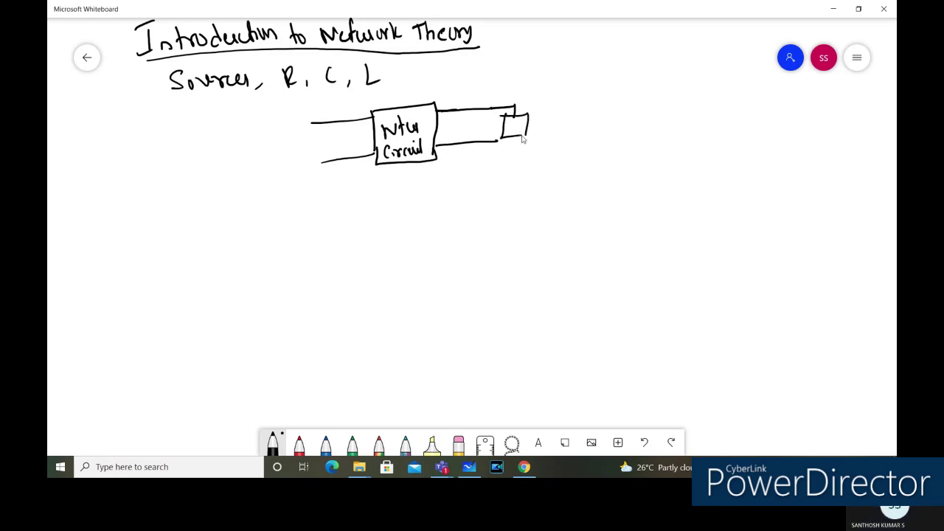
drag(516, 116, 516, 137)
drag(572, 109, 542, 124)
drag(576, 105, 577, 118)
drag(586, 109, 603, 118)
drag(610, 100, 616, 116)
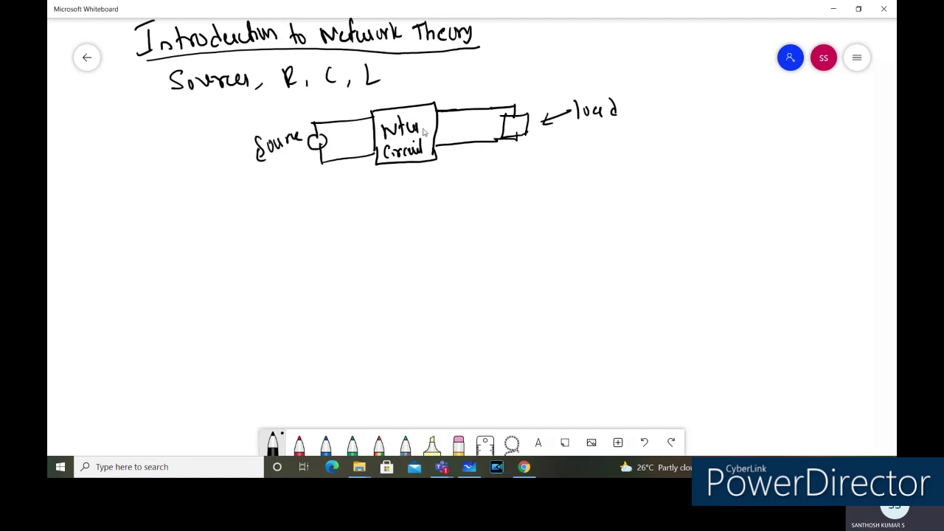
- Complete 'Network', write 'Excitation' under the source and 'Response' under the load, and add a current arrow
drag(425, 130, 437, 130)
mouse_move(224, 179)
mouse_down()
mouse_move(274, 186)
mouse_move(298, 178)
mouse_up()
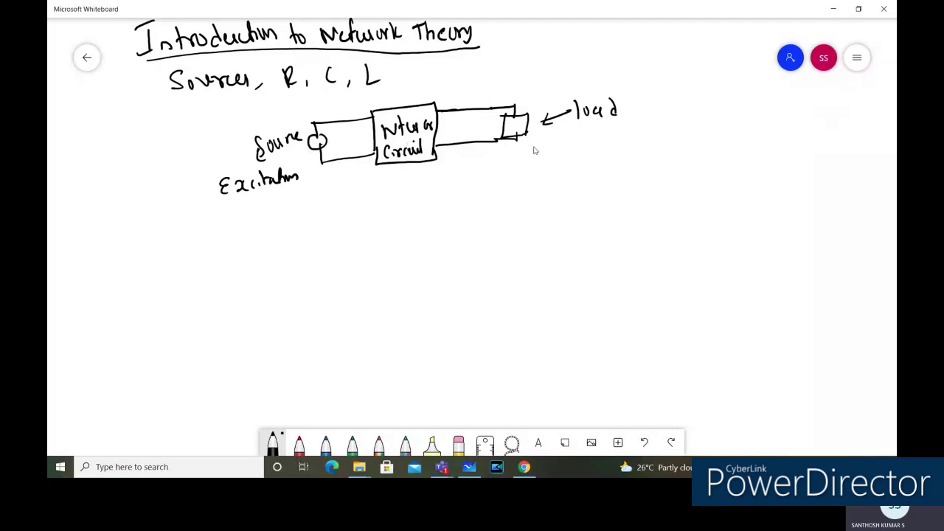
mouse_move(534, 151)
mouse_down()
mouse_move(575, 149)
mouse_move(605, 152)
mouse_up()
mouse_move(482, 103)
mouse_down()
mouse_move(495, 109)
mouse_move(505, 99)
mouse_up()
- Mark current I and voltage V at the load
mouse_move(487, 106)
mouse_down()
mouse_move(505, 102)
mouse_move(487, 123)
mouse_move(494, 144)
mouse_up()
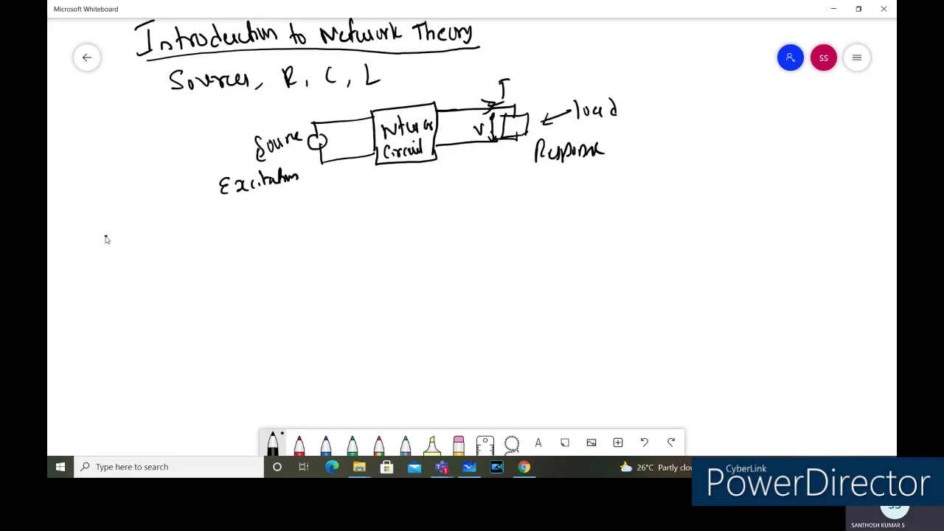
- Write the bullet '→ Circuit elements' below the block diagram
mouse_move(105, 233)
mouse_down()
mouse_move(267, 229)
mouse_move(319, 211)
mouse_up()
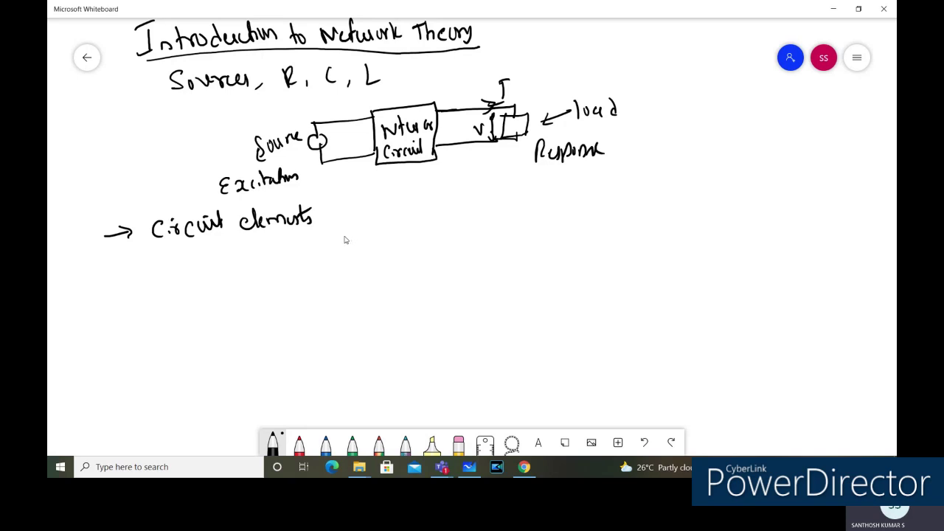
- Continue Circuit elements with '– R, C, L V, I' and start a '→ Branch' bullet below
mouse_move(344, 219)
mouse_down()
mouse_move(392, 222)
mouse_move(401, 206)
mouse_move(444, 219)
mouse_move(470, 219)
mouse_up()
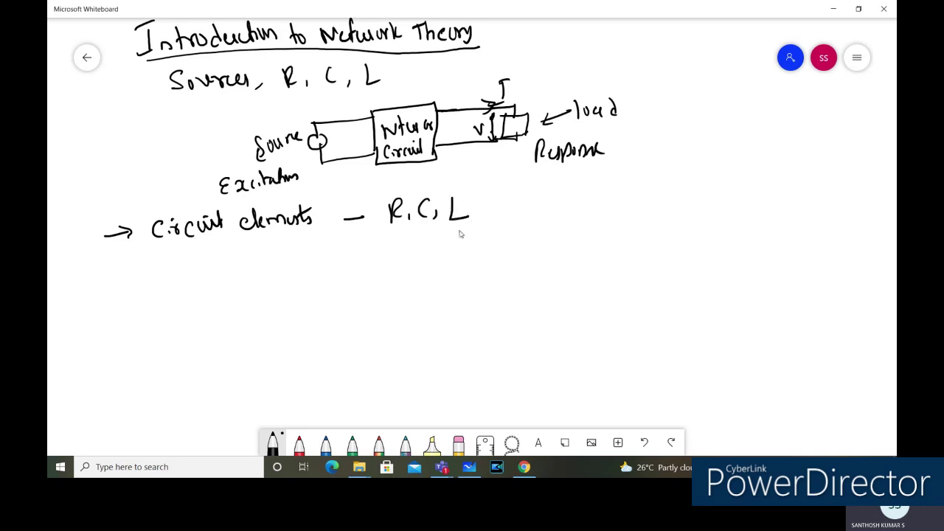
mouse_move(505, 204)
mouse_down()
mouse_move(509, 215)
mouse_move(522, 201)
mouse_up()
mouse_move(531, 213)
mouse_down()
mouse_move(528, 223)
mouse_move(561, 195)
mouse_up()
drag(555, 197, 561, 218)
drag(110, 270, 135, 268)
mouse_move(125, 263)
mouse_down()
mouse_move(127, 275)
mouse_move(159, 279)
mouse_move(225, 258)
mouse_move(234, 269)
mouse_up()
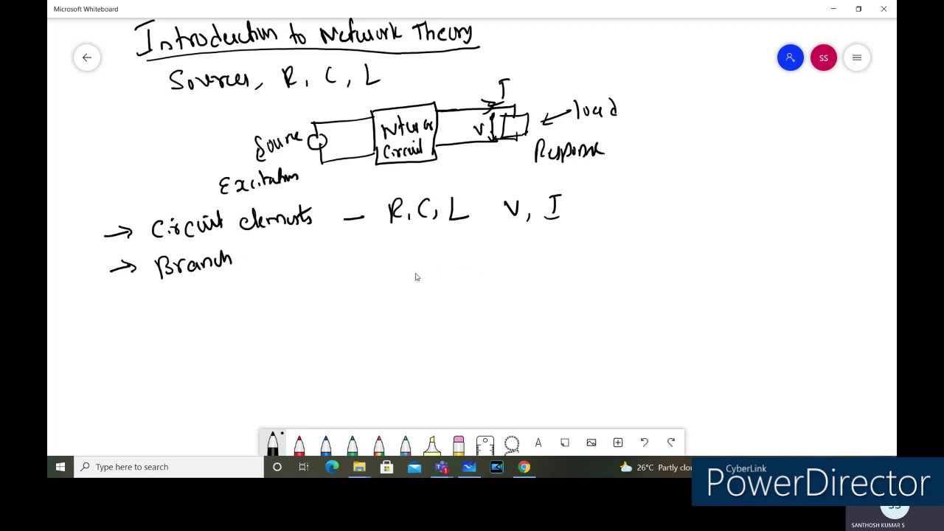
- Draw the two-loop circuit: top resistor, left-side voltage source, top-right resistor and bottom resistor
mouse_move(411, 274)
mouse_down()
mouse_move(533, 264)
mouse_move(540, 285)
mouse_move(532, 294)
mouse_move(537, 322)
mouse_up()
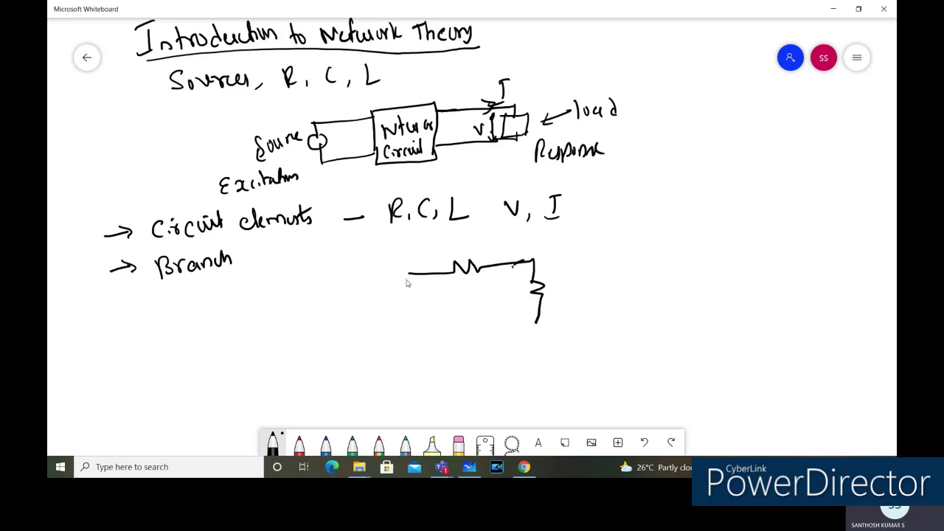
mouse_move(411, 277)
mouse_down()
mouse_move(411, 310)
mouse_move(401, 316)
mouse_move(421, 318)
mouse_move(417, 345)
mouse_move(512, 343)
mouse_move(541, 336)
mouse_move(540, 318)
mouse_move(534, 338)
mouse_up()
mouse_move(535, 262)
mouse_down()
mouse_move(606, 267)
mouse_move(647, 255)
mouse_move(641, 282)
mouse_move(648, 314)
mouse_up()
mouse_move(538, 338)
mouse_down()
mouse_move(633, 337)
mouse_move(654, 331)
mouse_move(649, 310)
mouse_up()
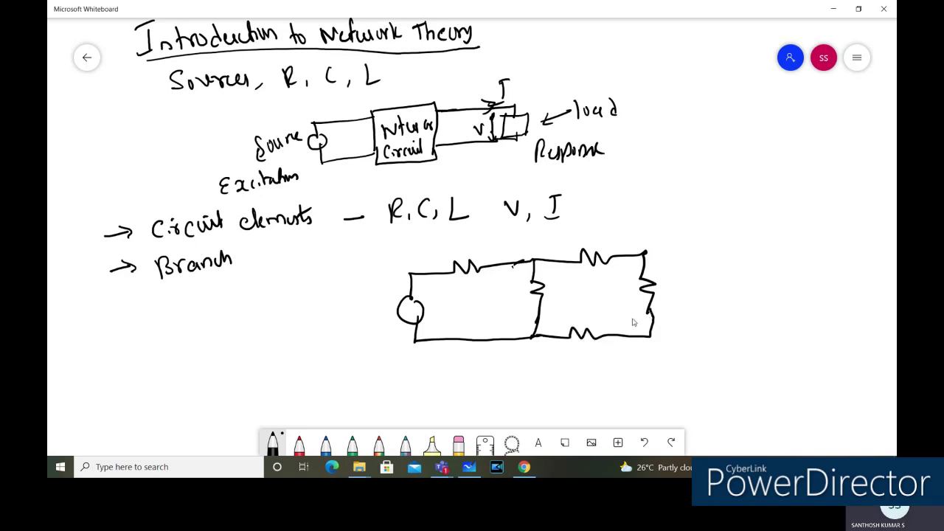
- Mark the source's polarity and label it V, then label resistors R1, R2, R3 and R5
drag(411, 298, 412, 308)
drag(411, 315, 384, 313)
mouse_move(454, 250)
mouse_down()
mouse_move(455, 237)
mouse_move(462, 251)
mouse_up()
drag(470, 242, 471, 252)
mouse_move(596, 246)
mouse_down()
mouse_move(609, 225)
mouse_move(618, 251)
mouse_up()
mouse_move(654, 284)
mouse_down()
mouse_move(670, 279)
mouse_move(675, 289)
mouse_up()
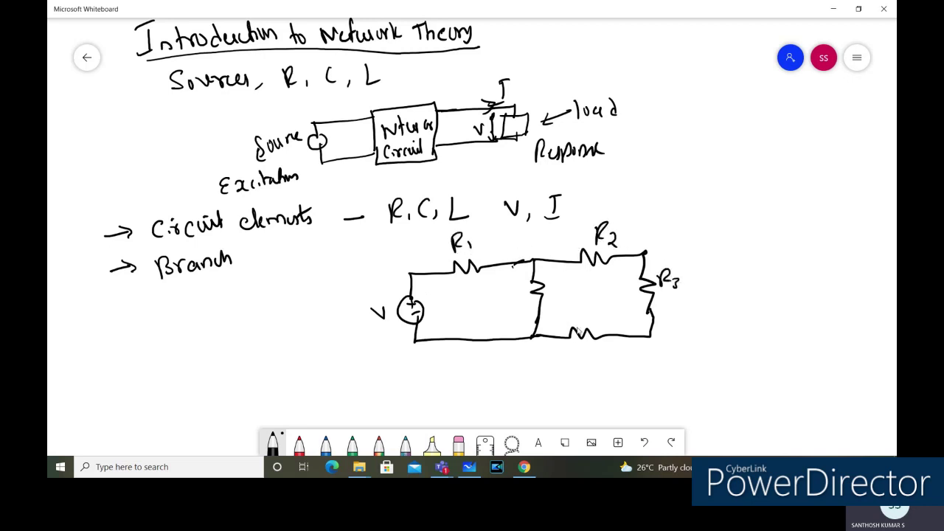
drag(582, 347, 581, 362)
drag(583, 345, 607, 363)
scroll(565, 302, up, 1)
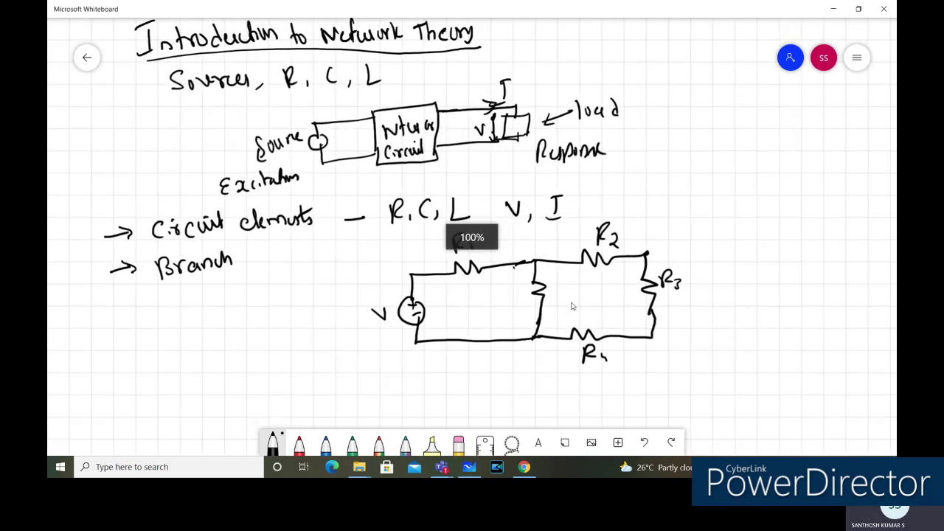
mouse_move(564, 288)
mouse_down()
mouse_move(580, 309)
mouse_move(588, 295)
mouse_up()
- Switch to red ink and label nodes a, b and c on the circuit
click(299, 445)
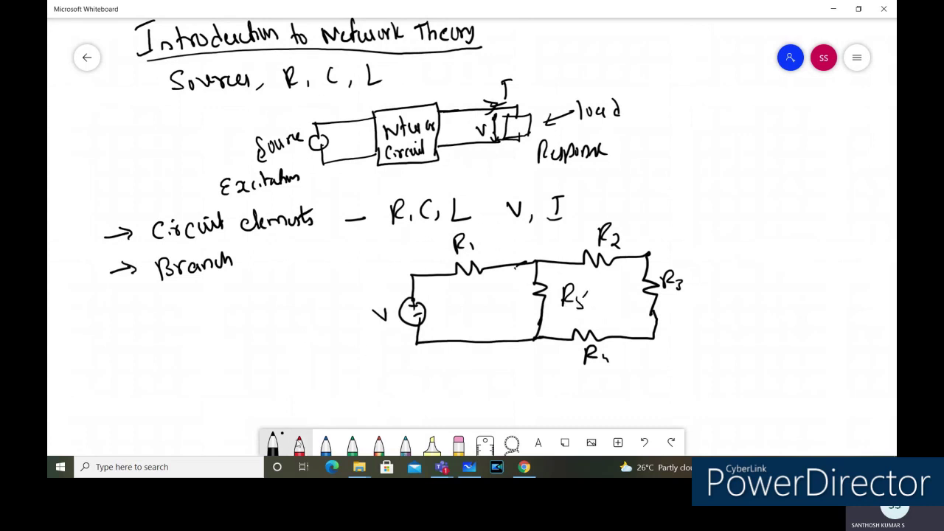
click(299, 445)
mouse_move(404, 263)
mouse_down()
mouse_move(395, 272)
mouse_move(413, 276)
mouse_up()
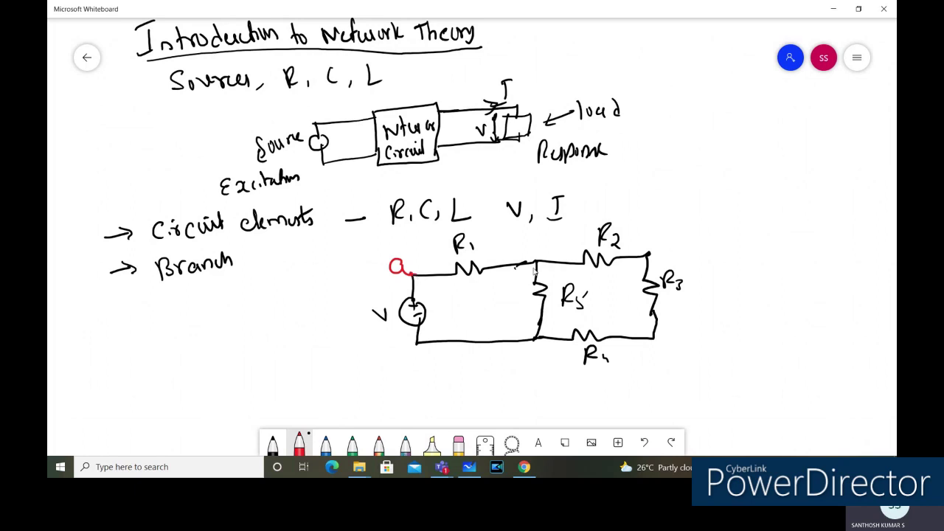
drag(539, 242, 543, 256)
drag(678, 243, 677, 257)
drag(644, 335, 668, 348)
- Label nodes d and e at the bottom and add red '→ Node' and '→ Junction' bullets
drag(536, 336, 553, 363)
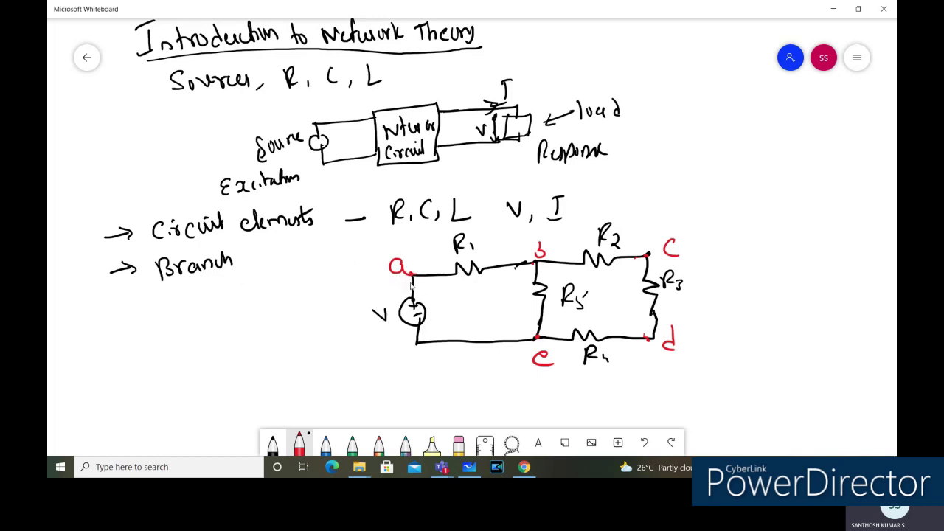
mouse_move(121, 314)
mouse_down()
mouse_move(165, 322)
mouse_move(218, 307)
mouse_up()
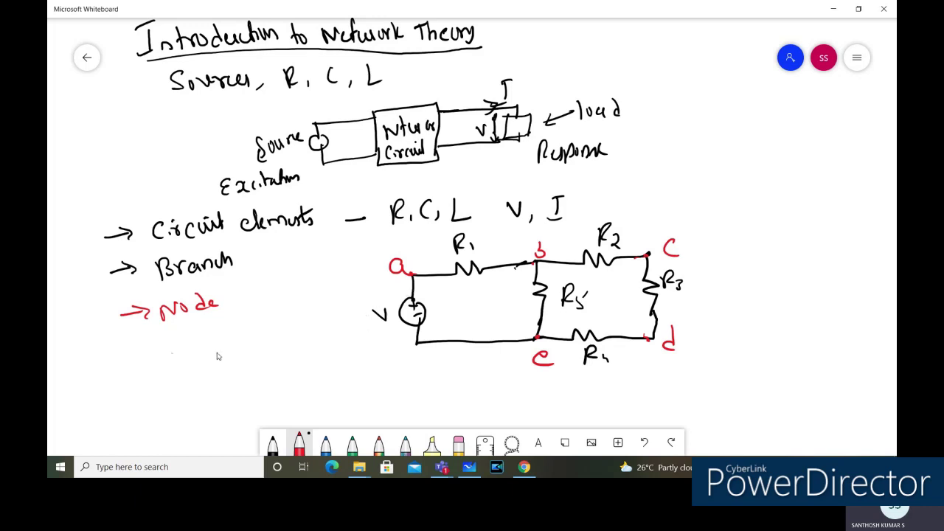
mouse_move(119, 349)
mouse_down()
mouse_move(144, 355)
mouse_move(174, 352)
mouse_move(179, 339)
mouse_move(187, 347)
mouse_move(206, 335)
mouse_move(259, 335)
mouse_up()
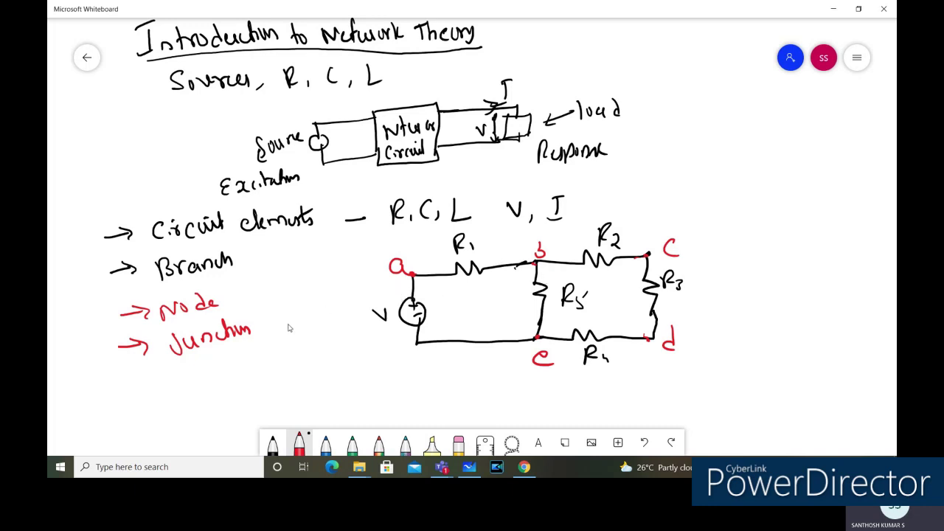
- Annotate Junction with '· 2 or more' underlined in red, and add a blue '– 2 –' after Node
mouse_move(268, 331)
mouse_down()
mouse_move(308, 320)
mouse_move(321, 331)
mouse_move(365, 317)
mouse_up()
drag(284, 346, 355, 330)
click(326, 443)
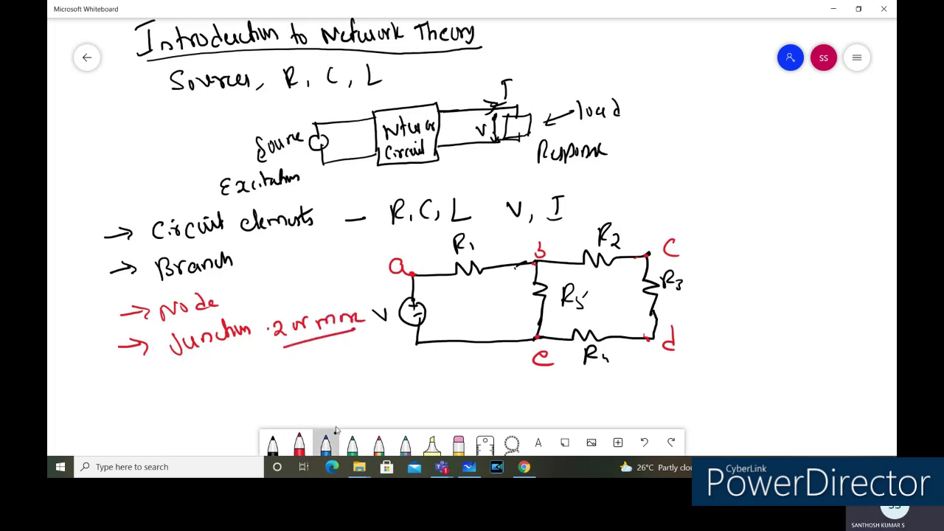
drag(237, 301, 282, 294)
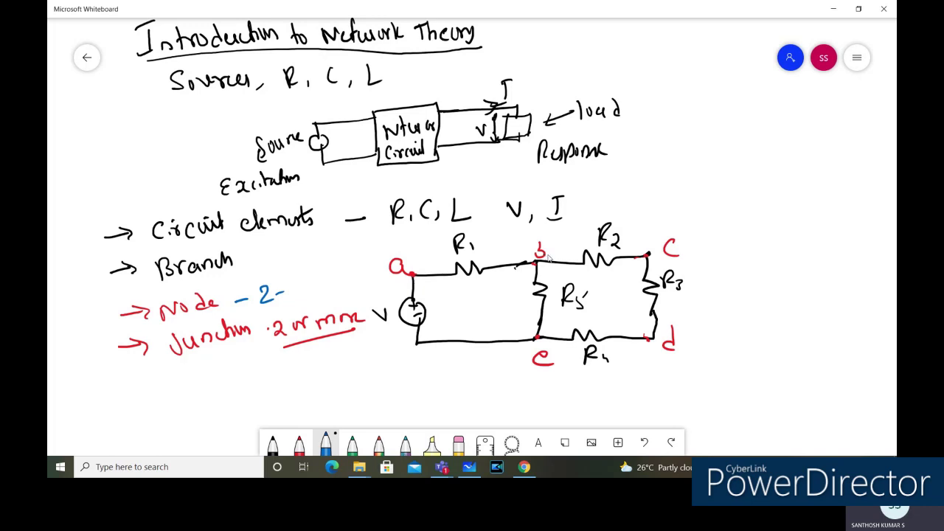
- Underline nodes c, d and e in blue and add small blue dashes at nodes a and e
drag(678, 257, 661, 259)
drag(664, 360, 686, 359)
drag(535, 377, 565, 379)
drag(424, 263, 431, 262)
drag(550, 353, 555, 353)
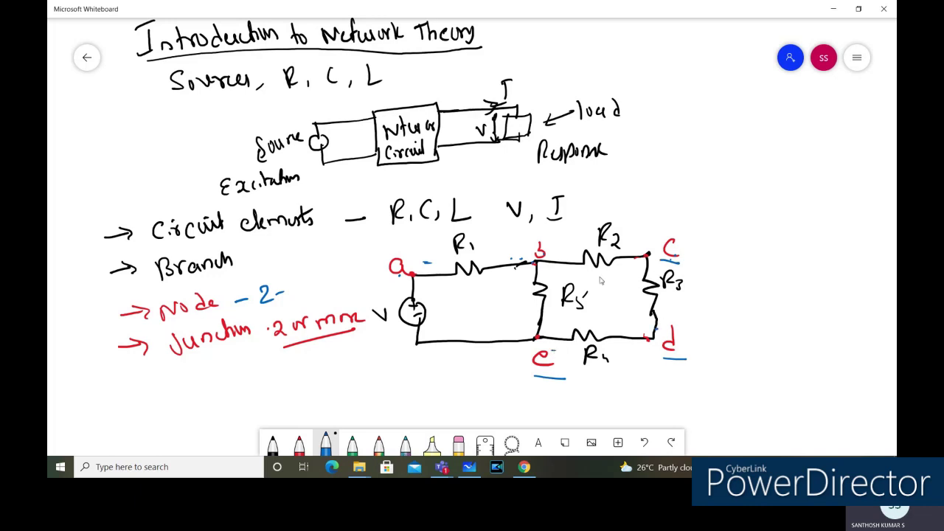